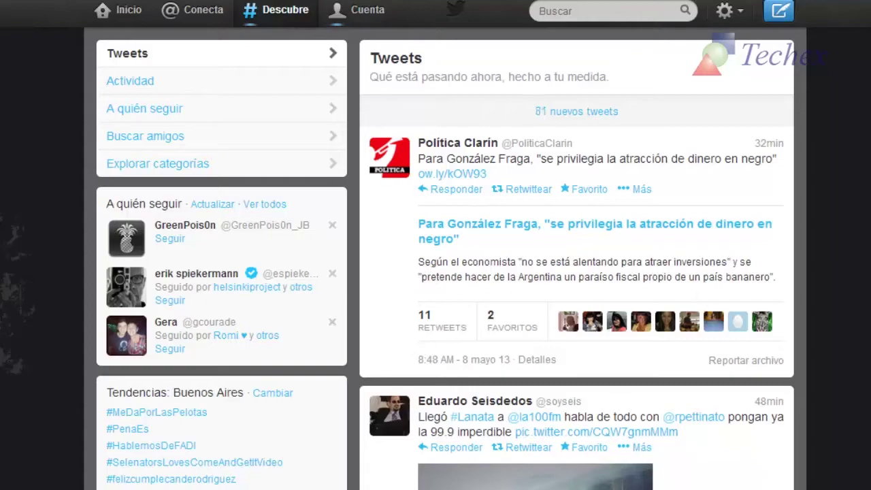
# Step: Browse the Twitter Discover feed to find news accounts worth broadcasting
pyautogui.scroll(-15, 576, 273)
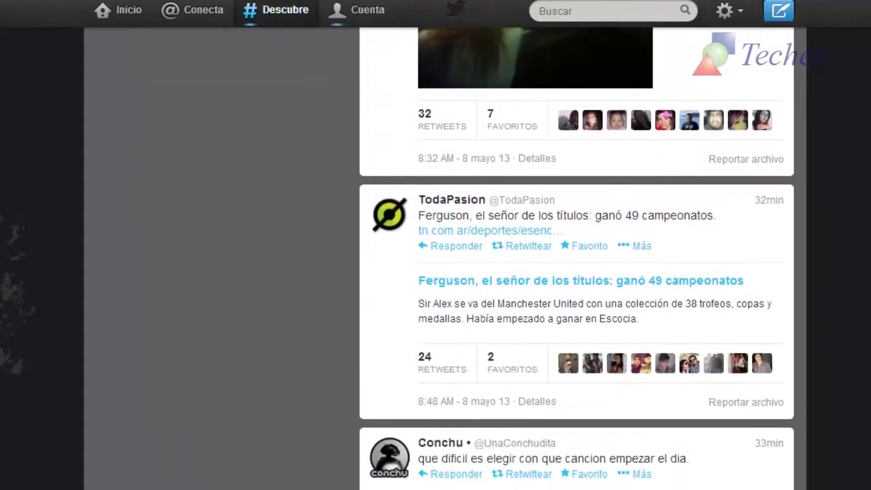
pyautogui.scroll(-9, 577, 273)
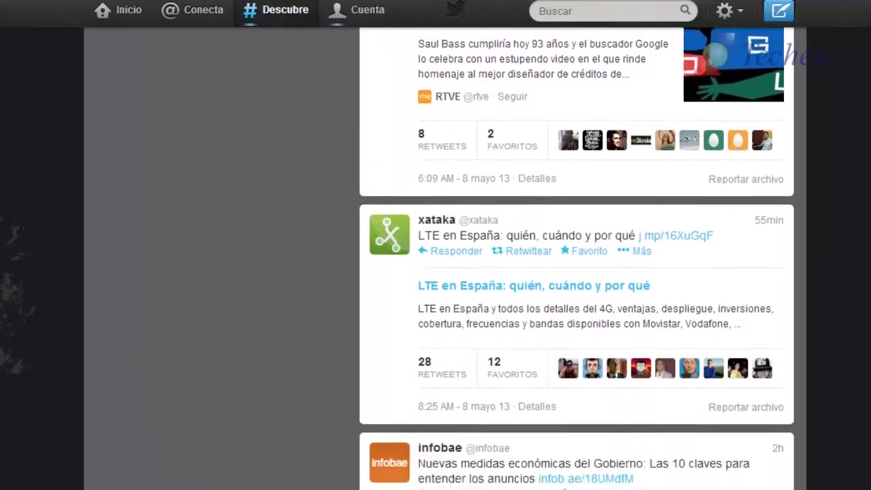
pyautogui.scroll(-3, 438, 197)
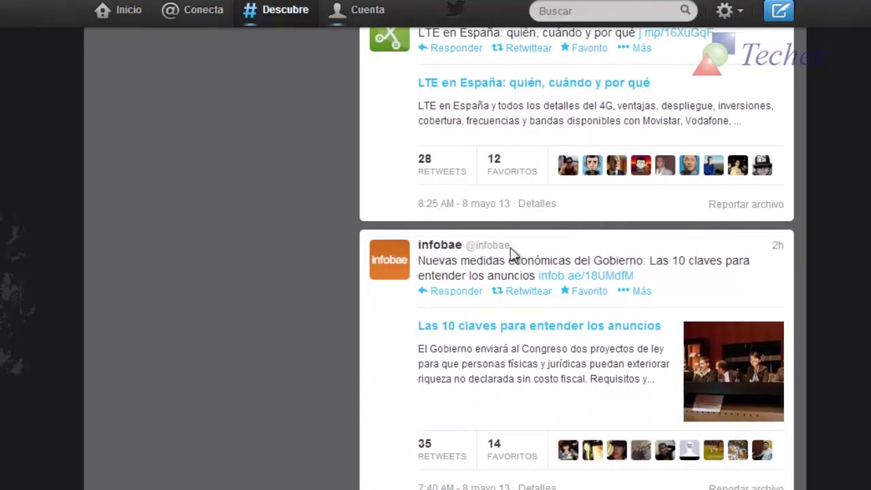
pyautogui.scroll(15, 576, 272)
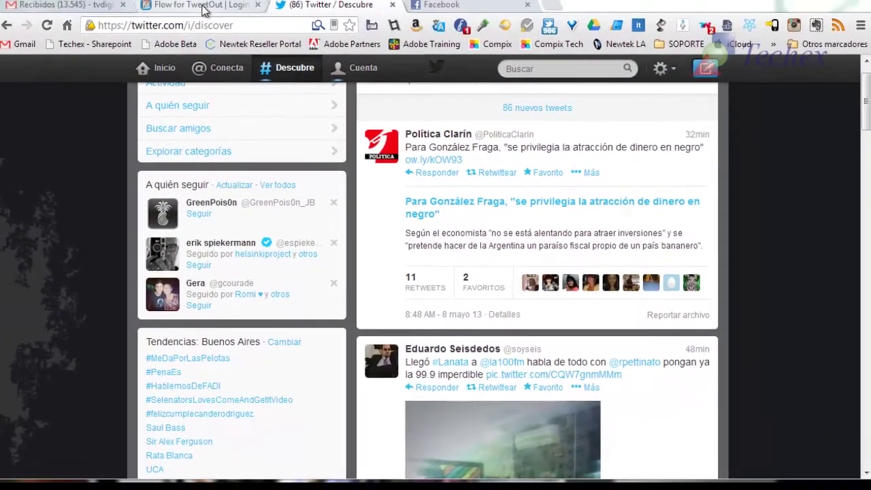
# Step: Switch to BL Flow for TweetOut and sign in with the prefilled credentials
pyautogui.click(201, 7)
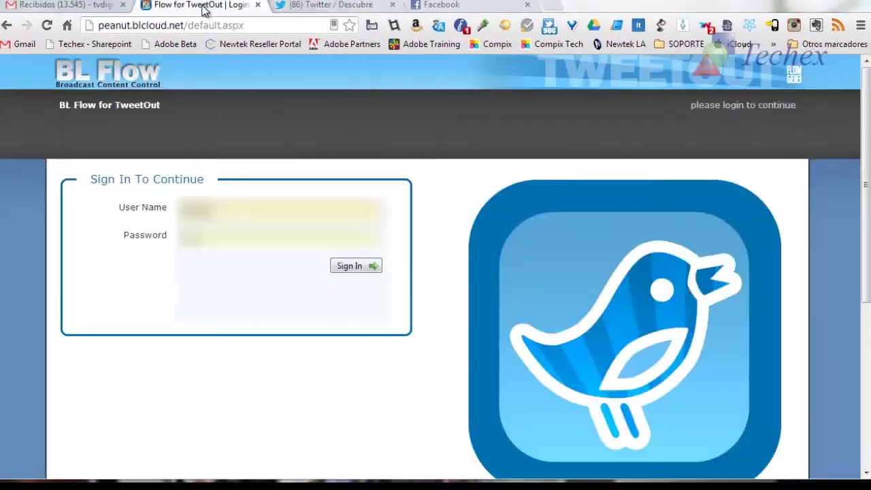
pyautogui.click(356, 269)
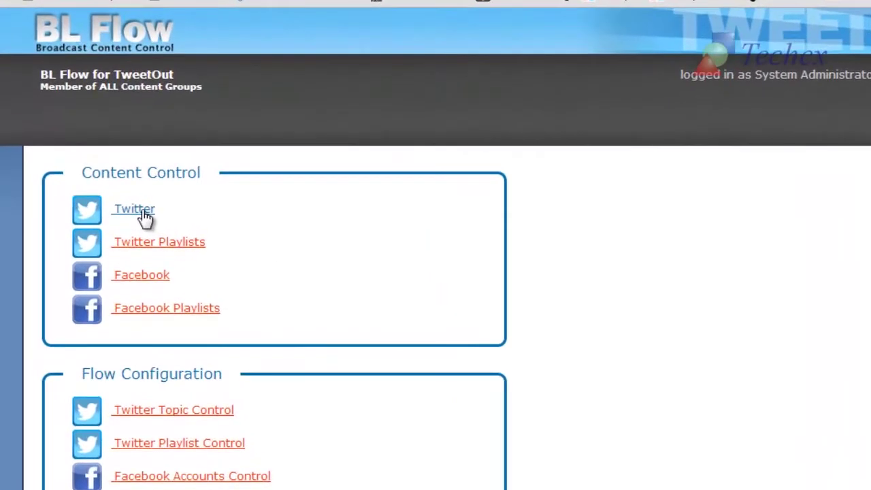
# Step: Open the Twitter content control and create a new topic named "Noticias Argentina"
pyautogui.click(139, 213)
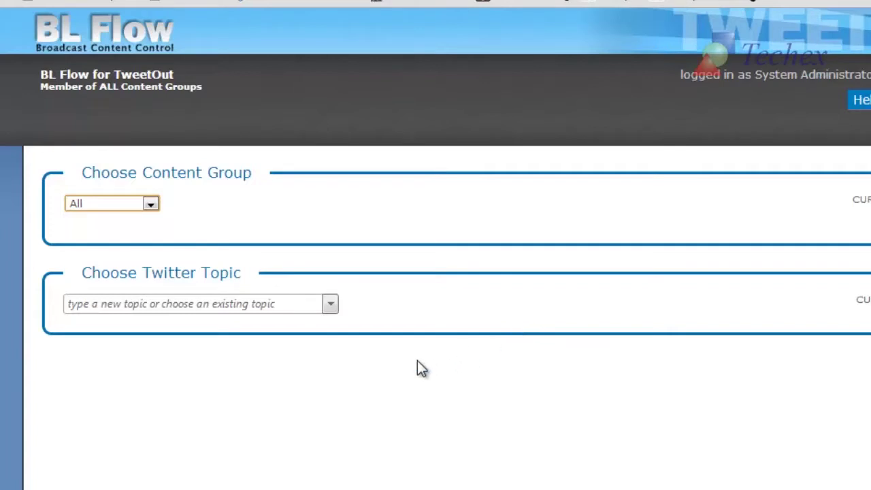
pyautogui.click(145, 305)
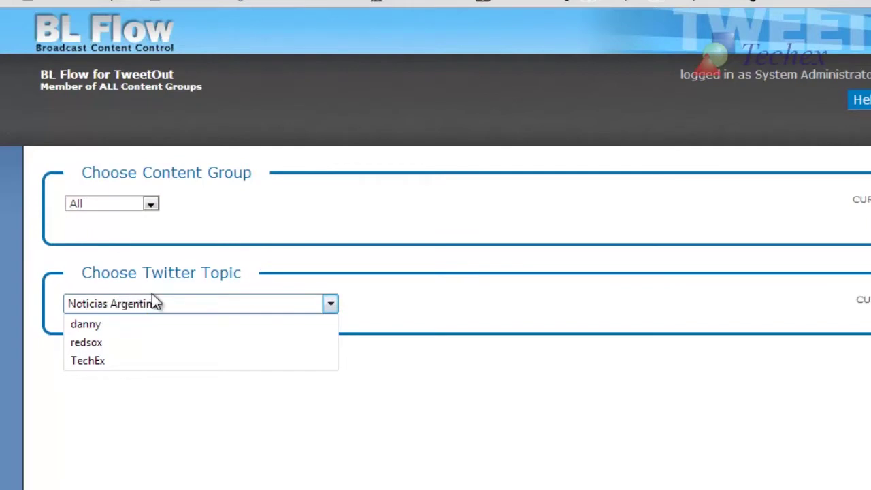
pyautogui.press('Return')
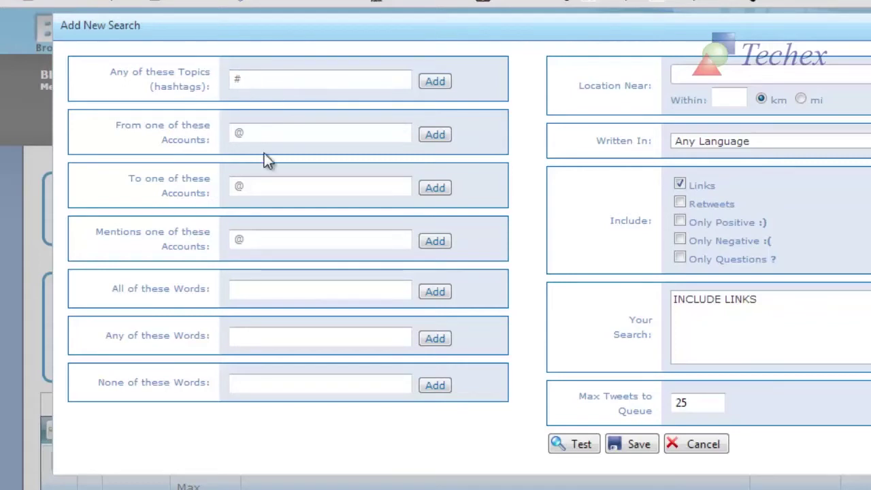
pyautogui.click(281, 137)
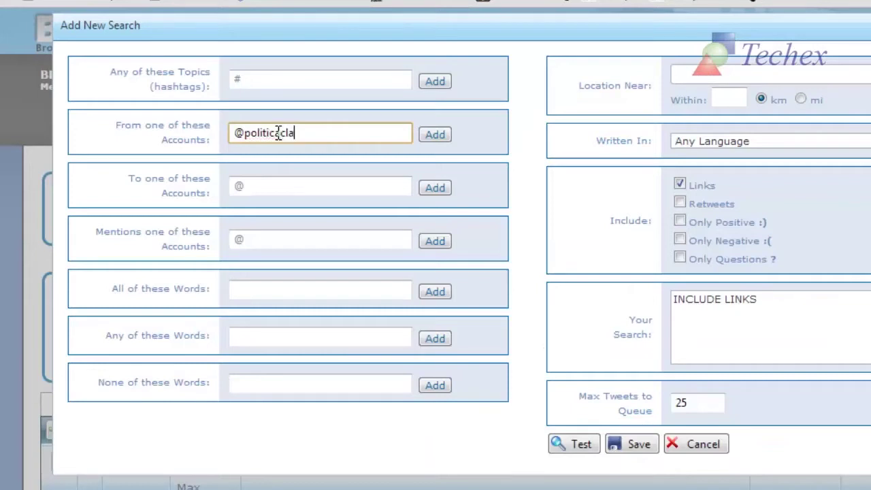
pyautogui.click(428, 134)
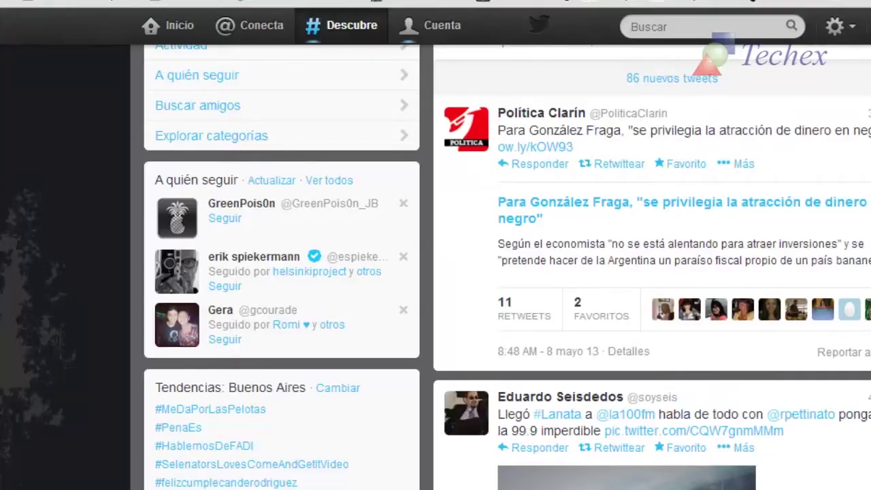
pyautogui.scroll(-15, 501, 267)
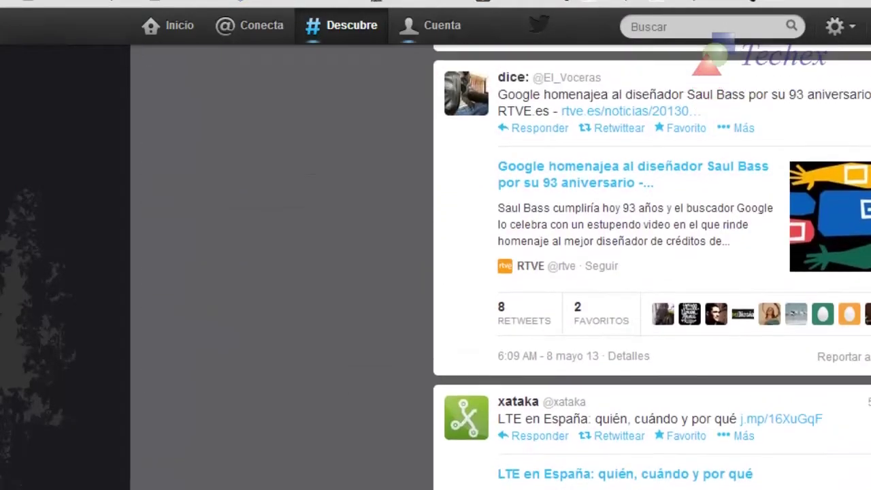
pyautogui.scroll(1, 652, 267)
pyautogui.scroll(-8, 652, 266)
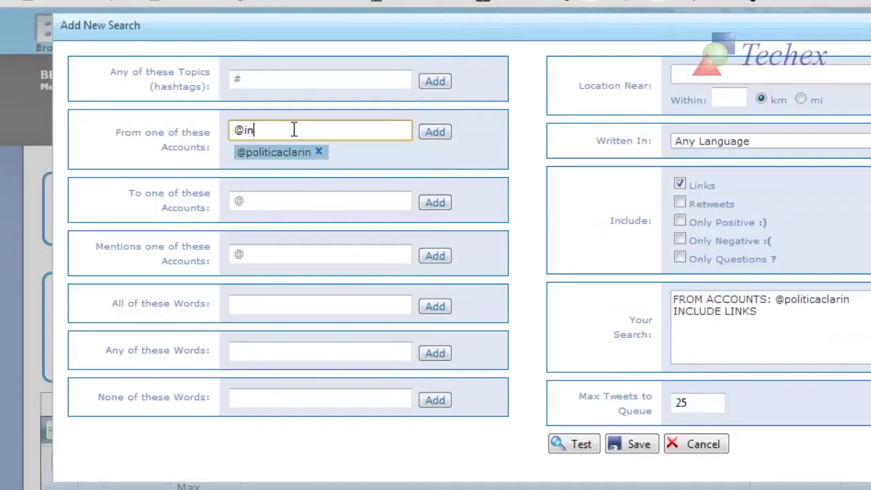
pyautogui.click(446, 139)
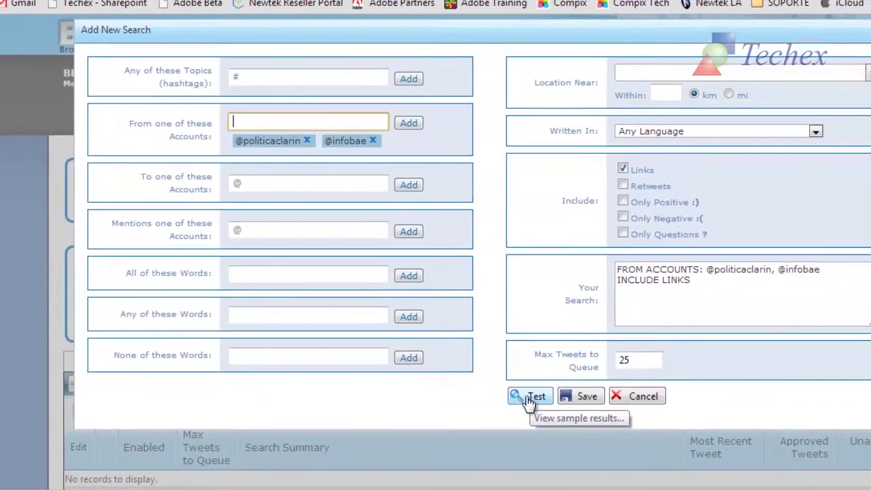
# Step: Test the search, look through the sample tweets and close the results
pyautogui.click(574, 444)
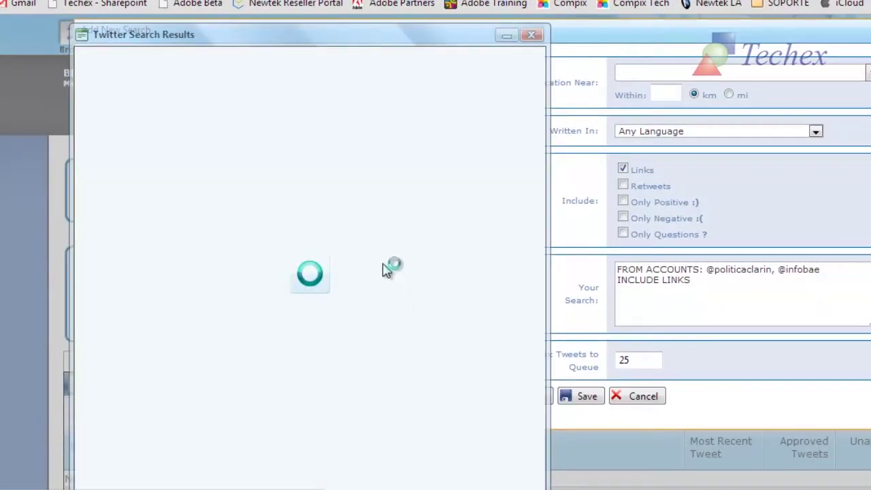
pyautogui.moveTo(537, 99)
pyautogui.mouseDown()
pyautogui.moveTo(538, 242)
pyautogui.moveTo(536, 102)
pyautogui.mouseUp()
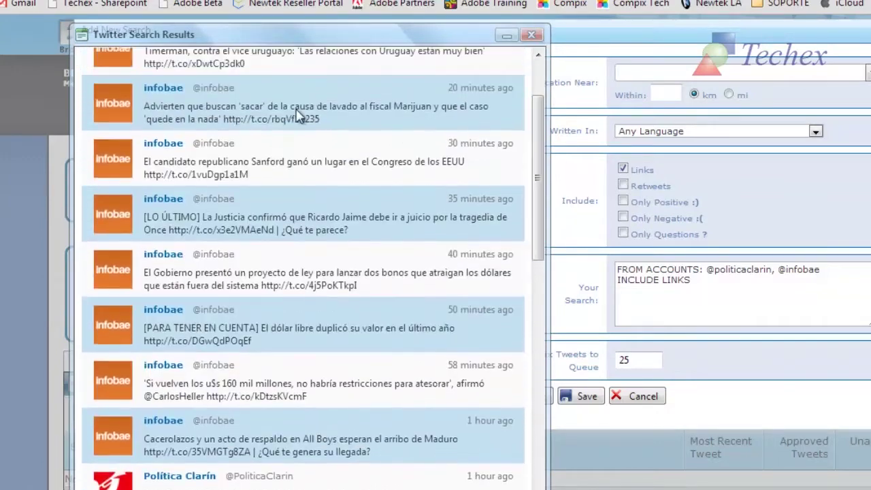
pyautogui.click(534, 36)
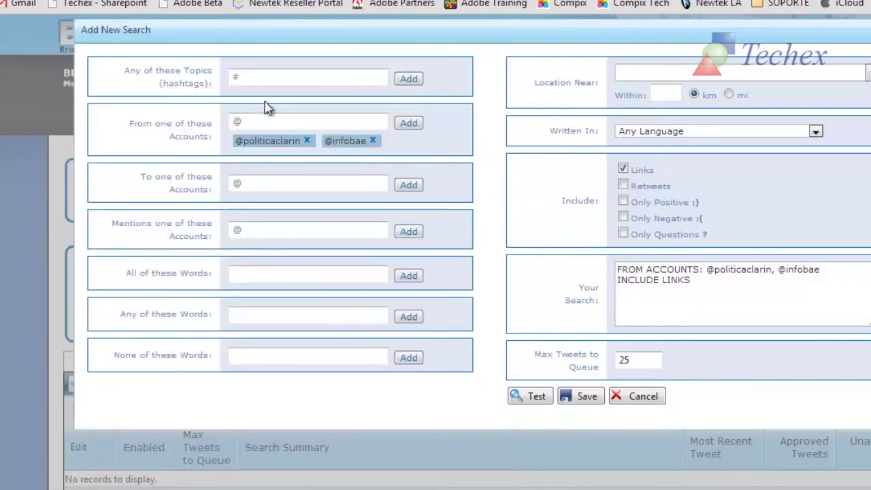
# Step: Limit the search to tweets written in Spanish
pyautogui.click(262, 182)
pyautogui.click(689, 135)
pyautogui.moveTo(815, 153); pyautogui.dragTo(814, 325)
pyautogui.click(683, 302)
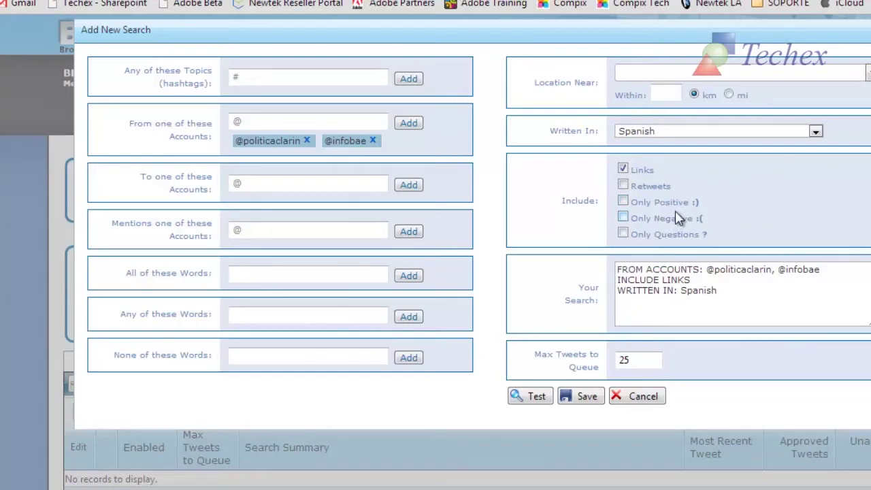
# Step: Restrict the search to tweets near Buenos Aires, Argentina, and edit the distance in kilometres
pyautogui.click(651, 72)
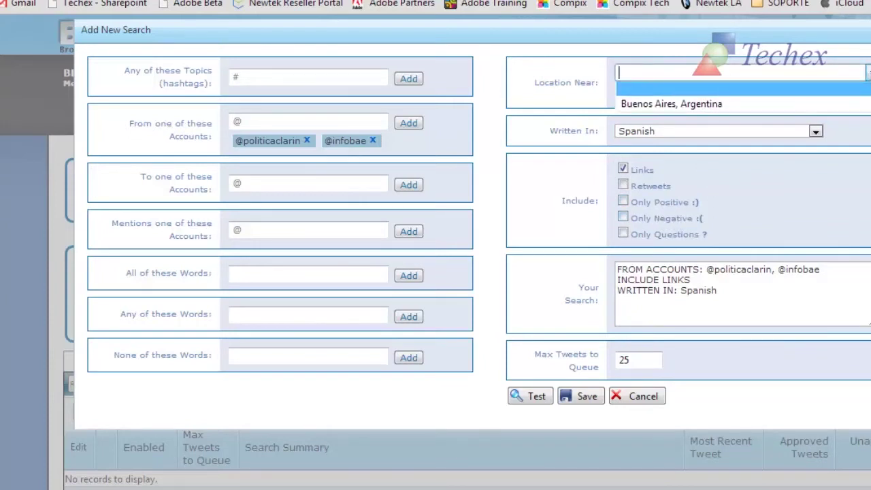
pyautogui.click(720, 104)
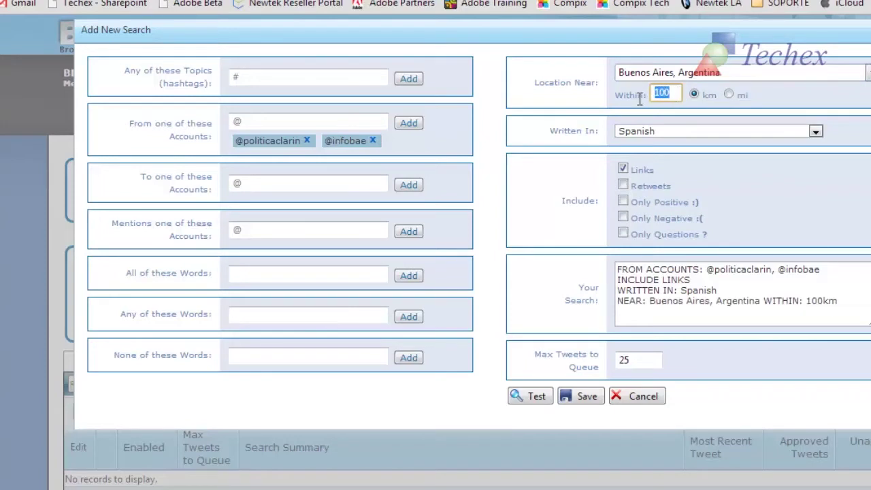
pyautogui.write('00')
pyautogui.click(755, 162)
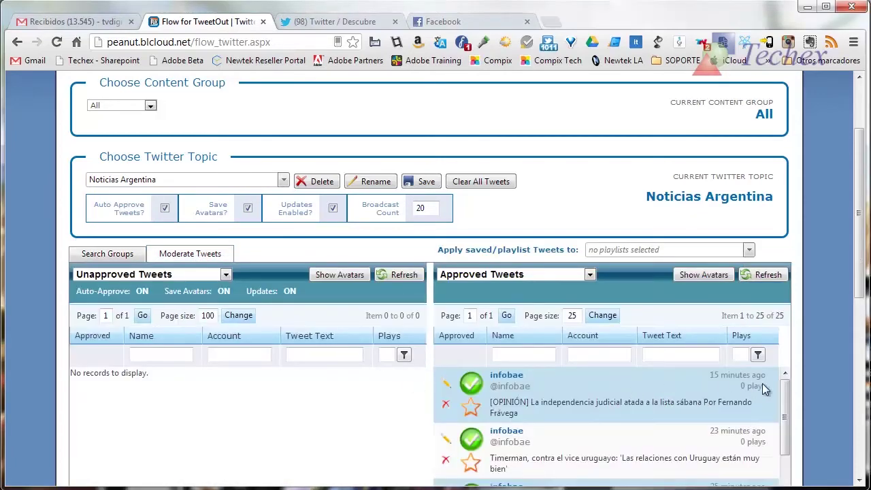
# Step: Look through the approved tweets collected for the Noticias Argentina topic
pyautogui.scroll(-4, 782, 408)
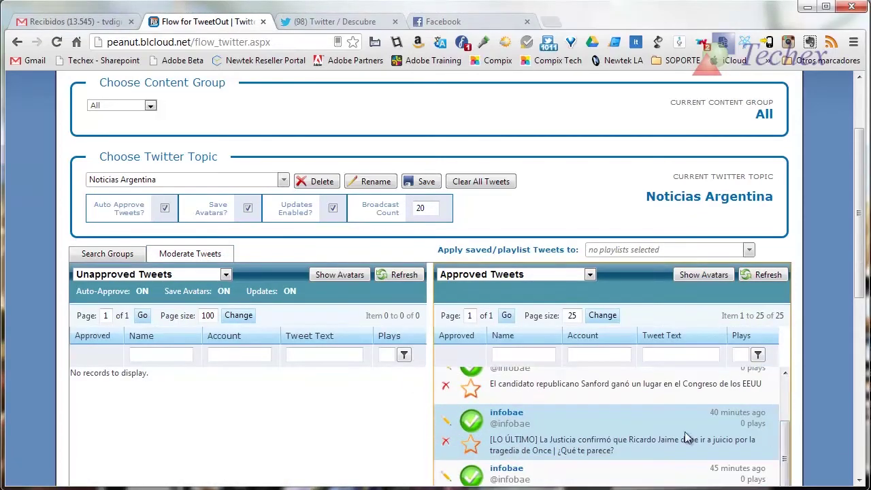
pyautogui.moveTo(784, 452); pyautogui.dragTo(787, 386)
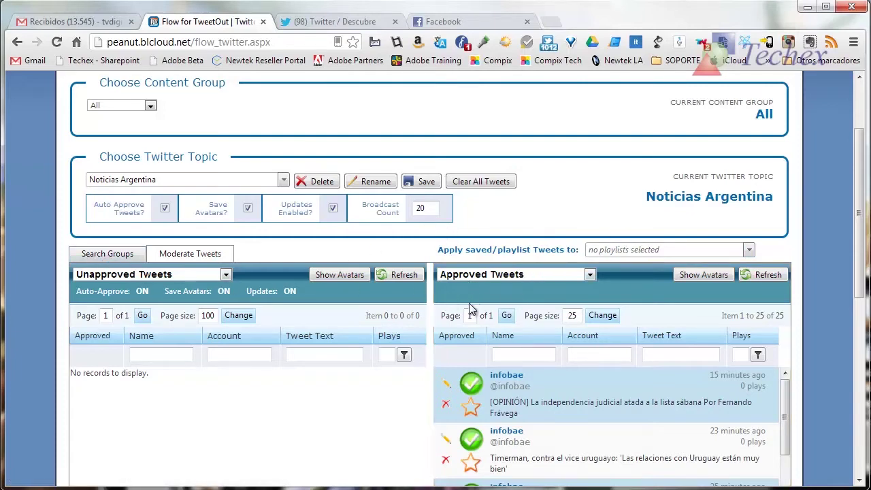
# Step: Return to the home dashboard and open the BLADE (BL Active Data Exchange) page
pyautogui.moveTo(857, 262); pyautogui.dragTo(856, 109)
pyautogui.click(720, 138)
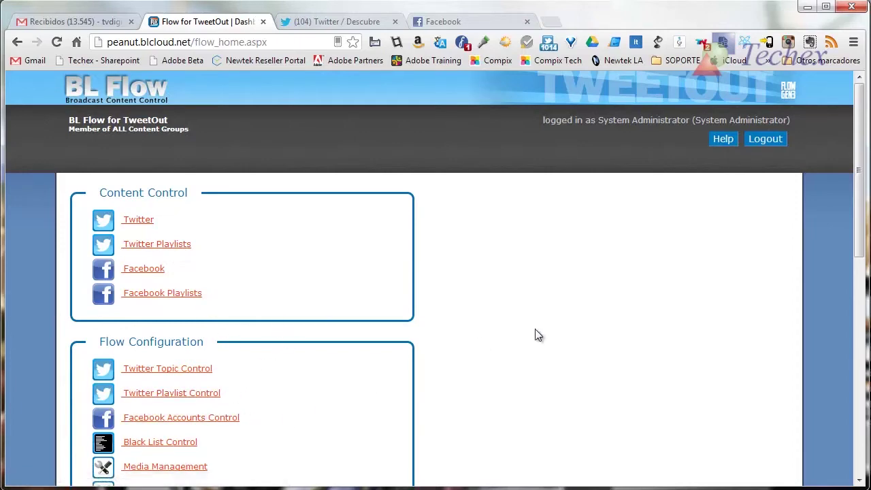
pyautogui.scroll(-6, 535, 327)
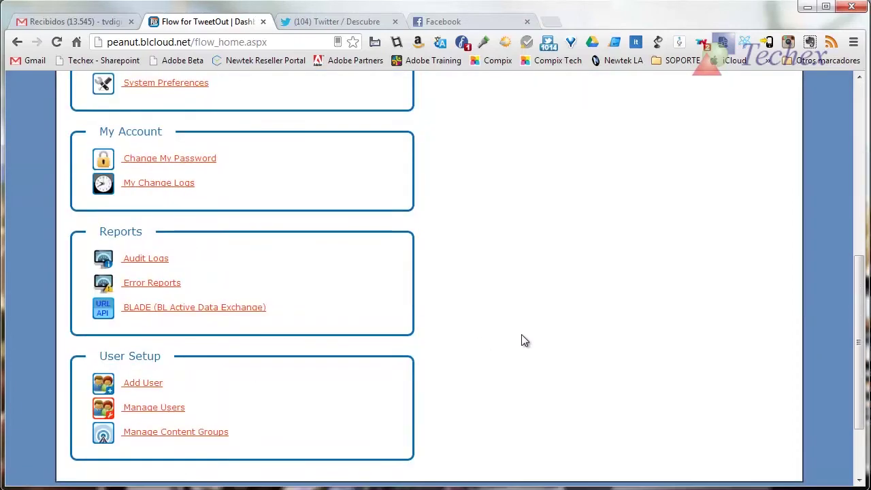
pyautogui.click(182, 309)
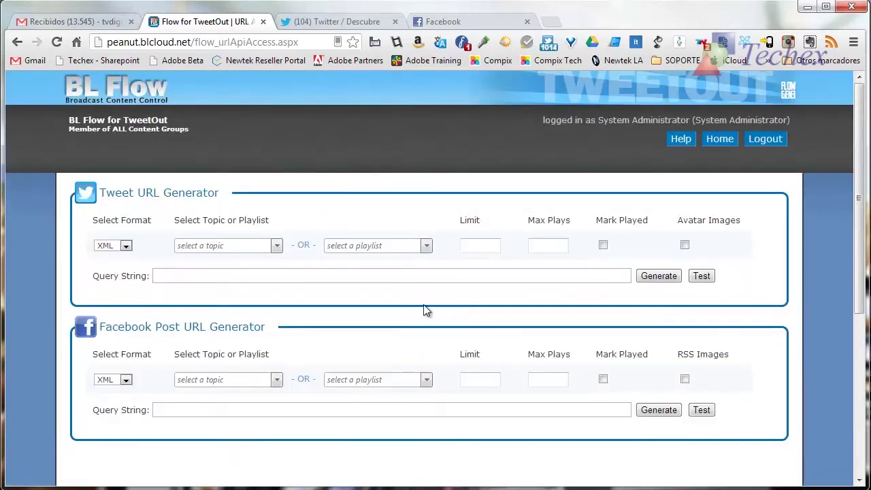
# Step: Generate a tweet feed URL in XML format for the Noticias Argentina topic with avatar images included
pyautogui.click(126, 246)
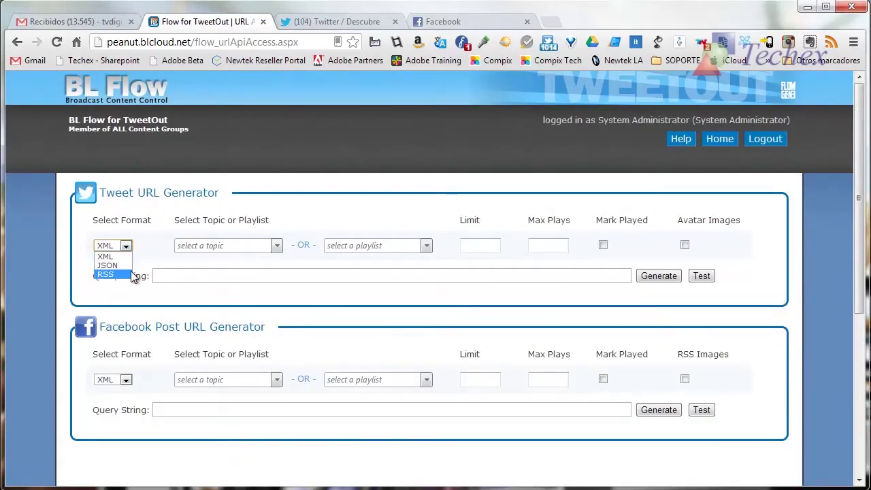
pyautogui.click(112, 257)
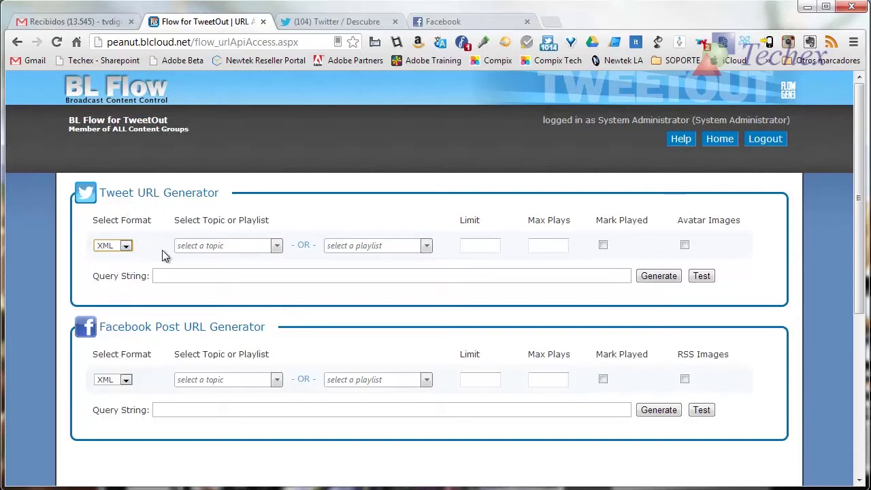
pyautogui.click(276, 248)
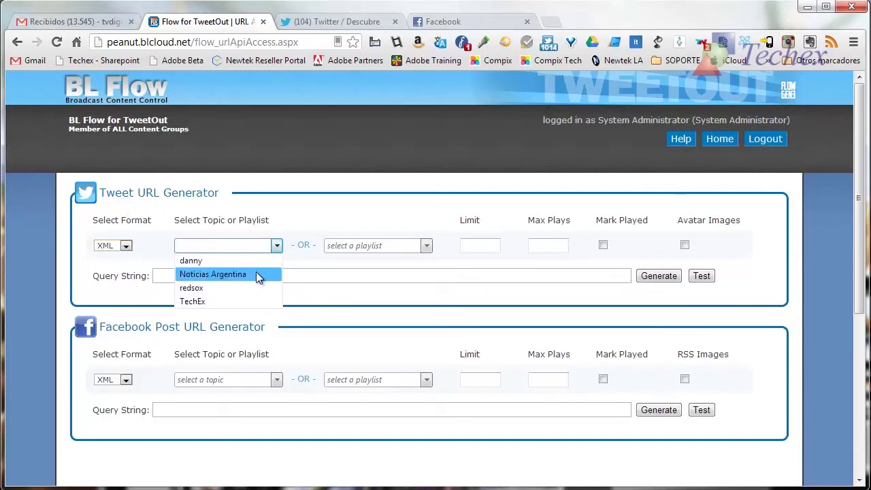
pyautogui.click(258, 275)
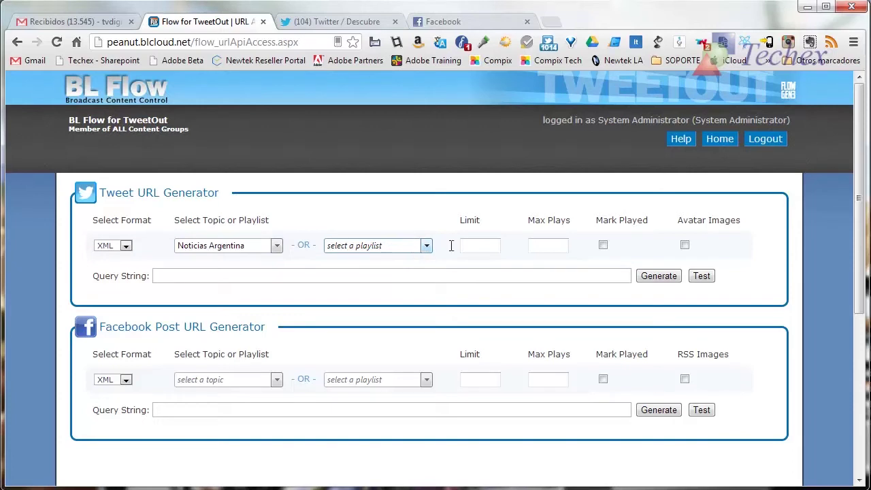
pyautogui.click(685, 245)
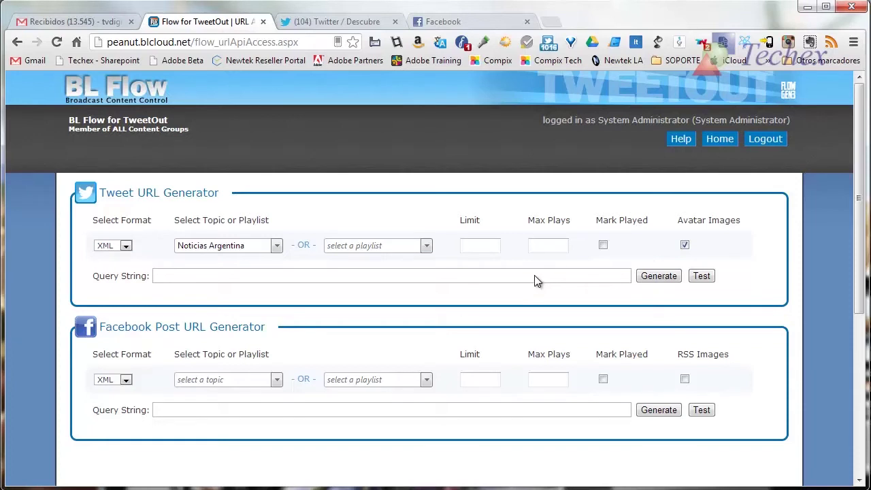
pyautogui.click(648, 280)
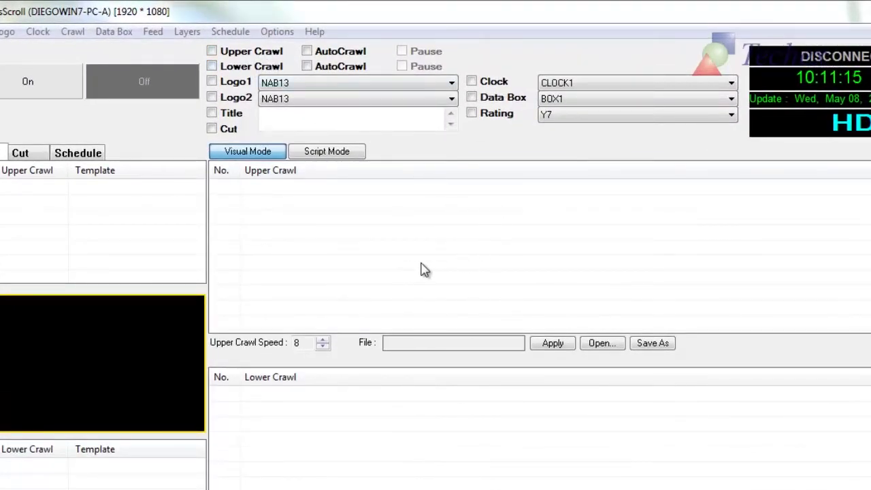
# Step: Open the feed settings, set the lower feed type to Twitter, and check the full Noticias Argentina feed address
pyautogui.click(159, 32)
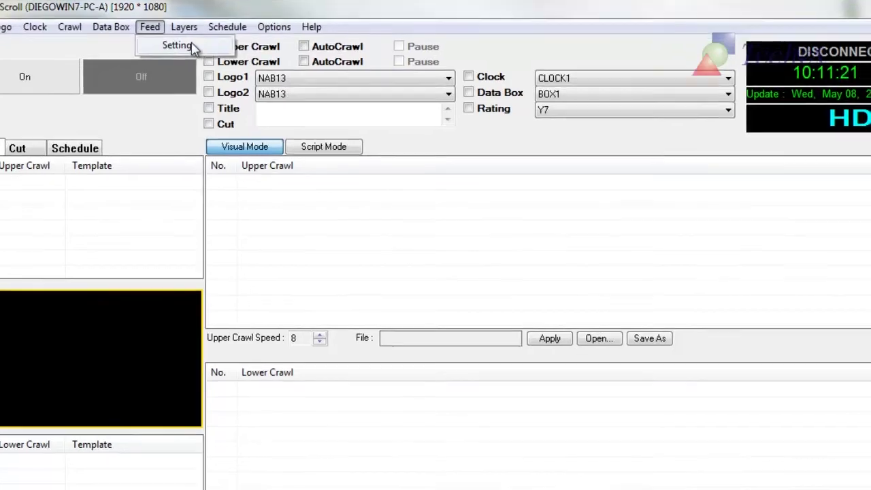
pyautogui.click(167, 29)
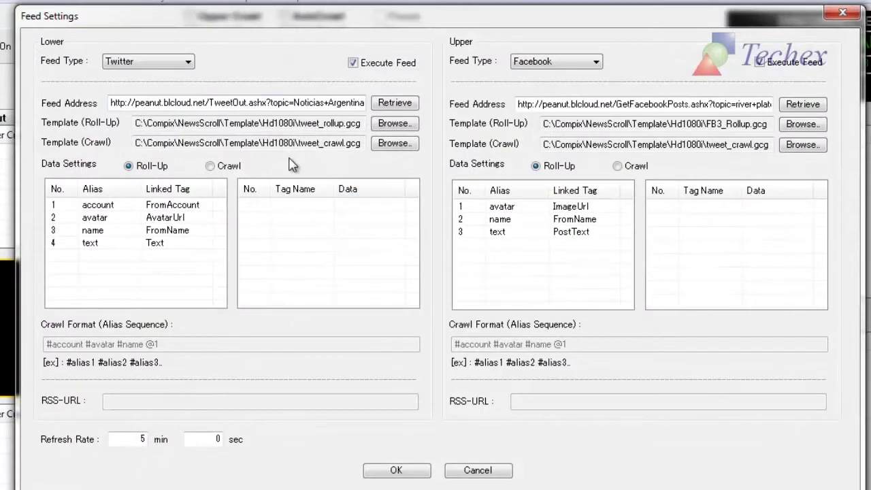
pyautogui.click(158, 62)
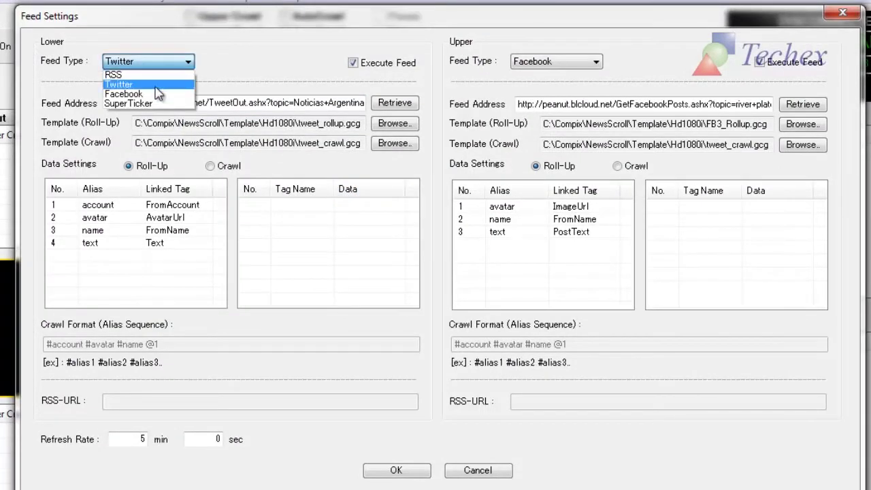
pyautogui.click(158, 84)
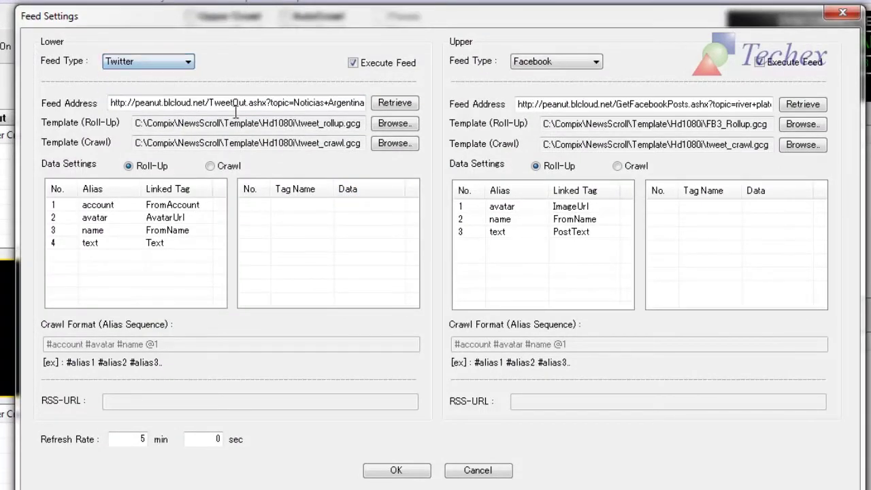
pyautogui.moveTo(112, 103); pyautogui.dragTo(371, 102)
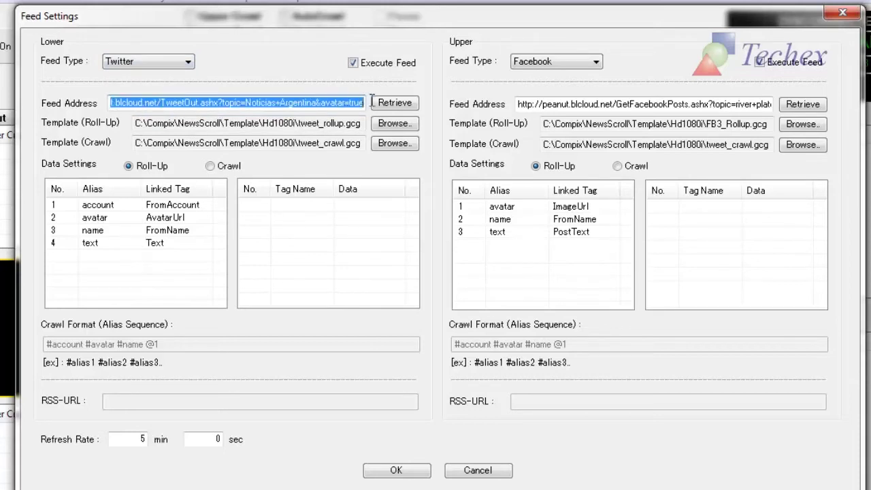
# Step: Switch the lower feed's data settings to Crawl and retrieve the data tags from its feed address
pyautogui.click(263, 103)
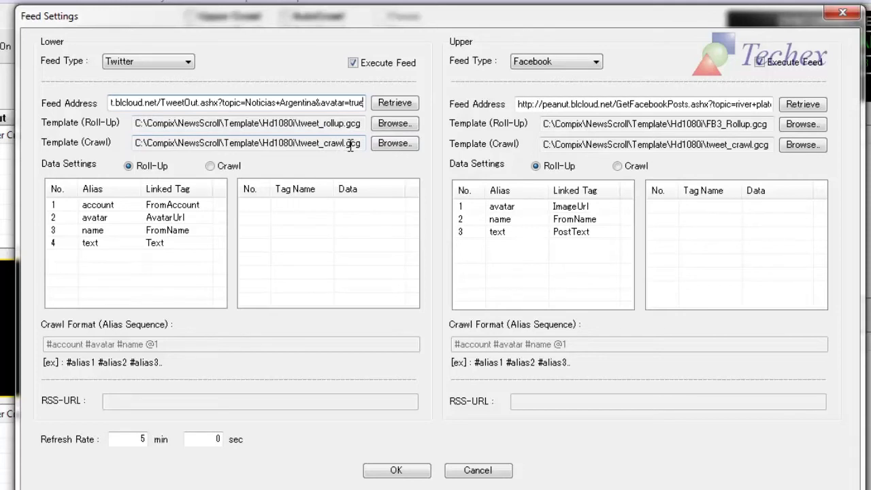
pyautogui.click(210, 166)
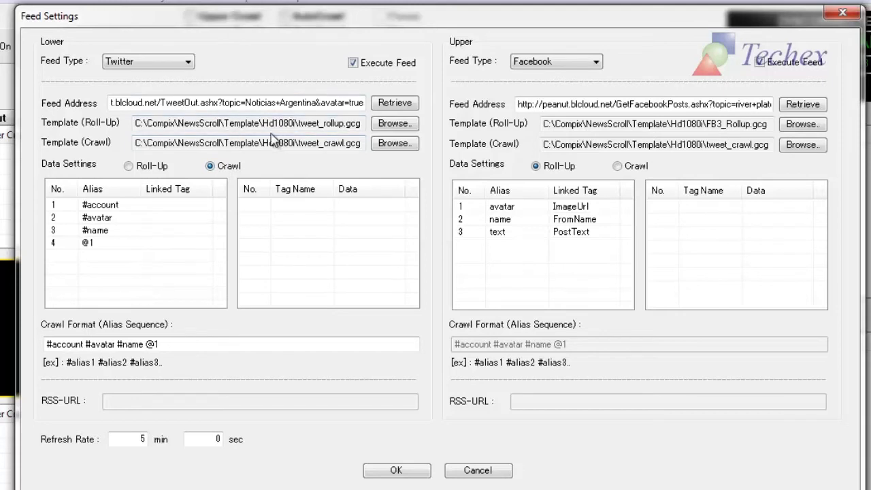
pyautogui.click(396, 109)
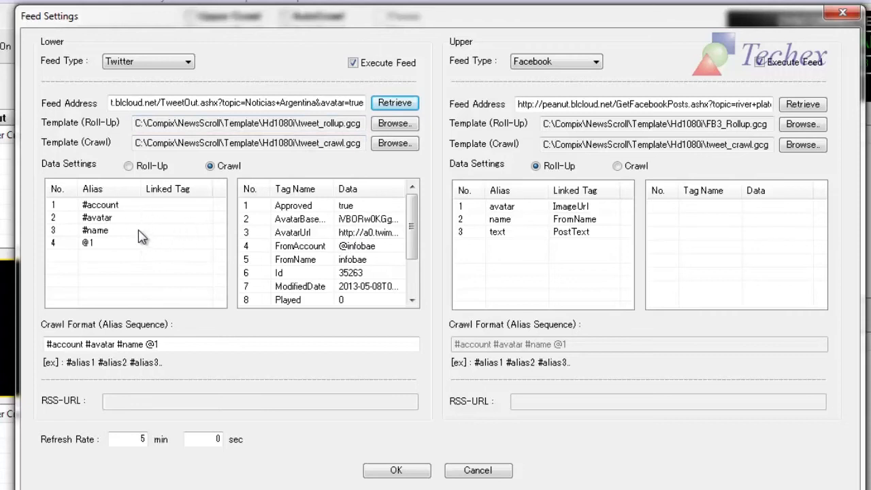
# Step: Link the crawl aliases #account to FromAccount, #avatar to AvatarUrl, #name to FromName and @1 to Text, and apply the feed settings
pyautogui.click(102, 206)
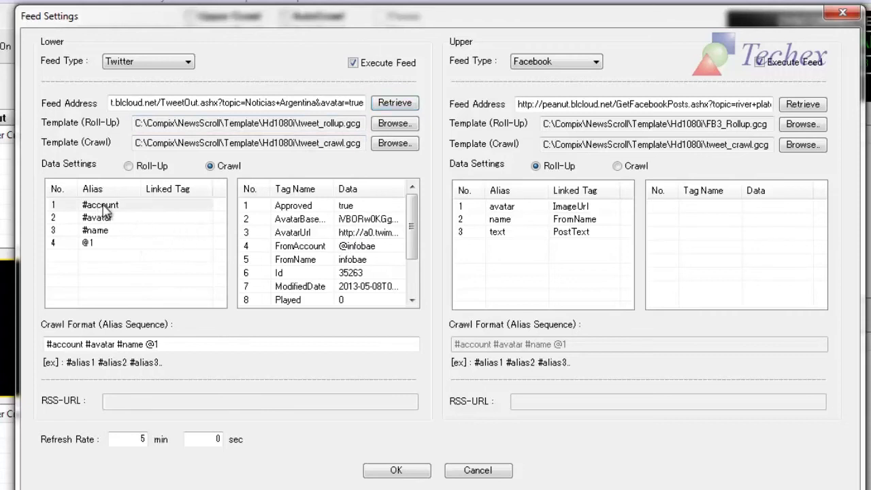
pyautogui.click(325, 250)
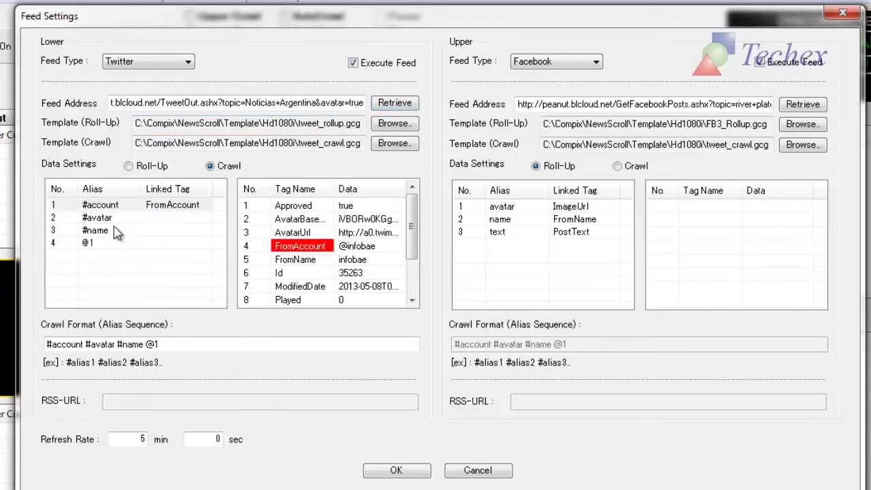
pyautogui.click(102, 218)
pyautogui.click(299, 235)
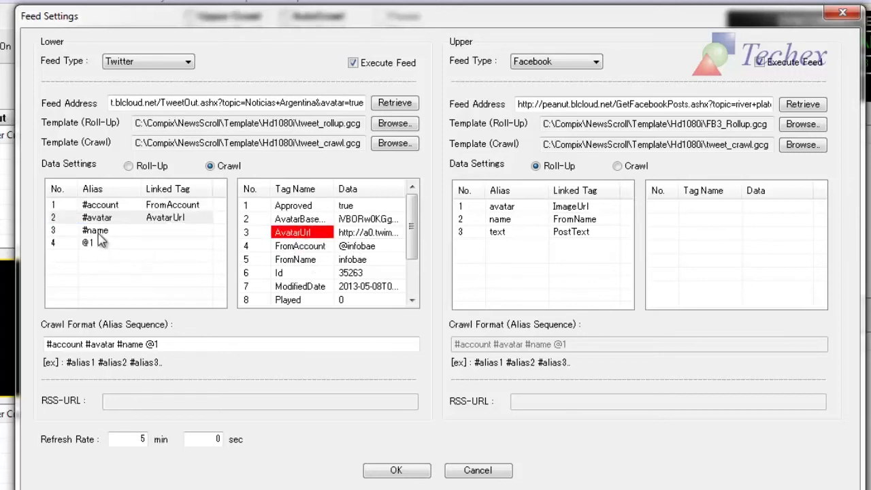
pyautogui.click(101, 234)
pyautogui.click(300, 262)
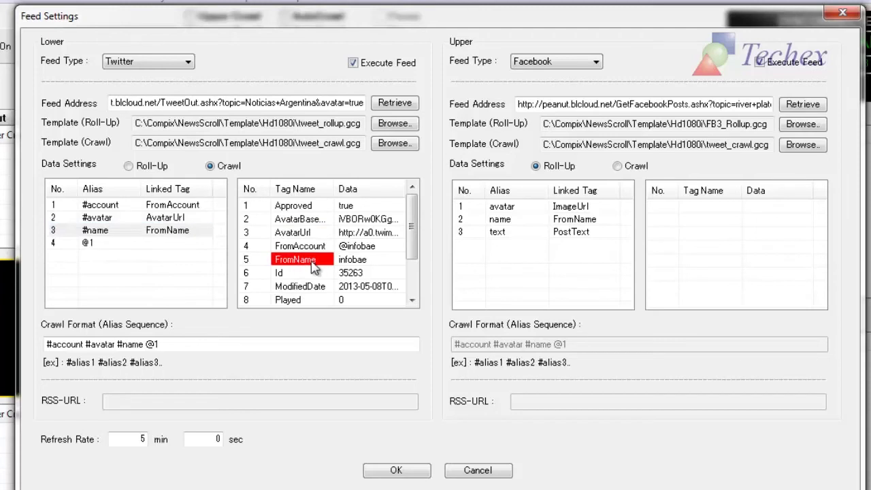
pyautogui.click(96, 243)
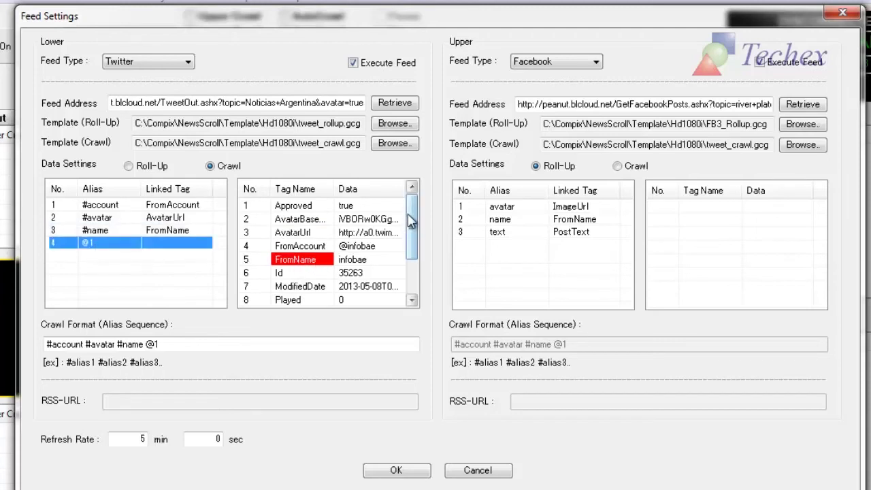
pyautogui.scroll(-2, 411, 231)
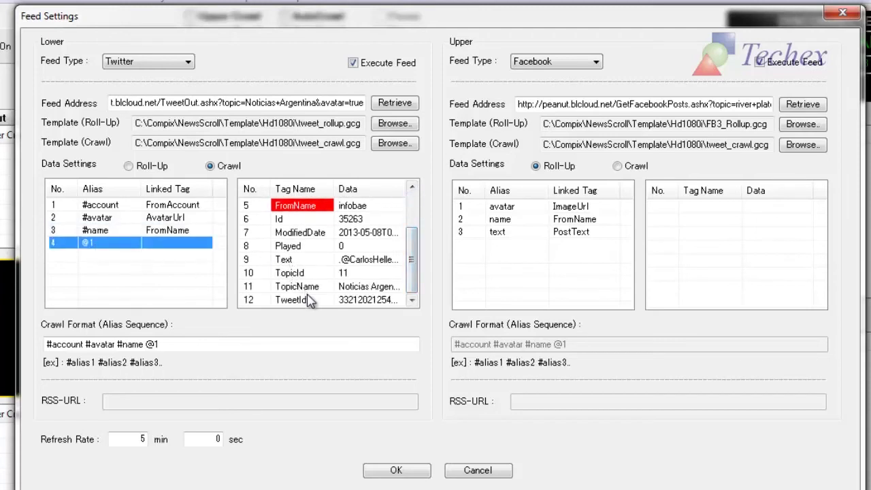
pyautogui.click(298, 264)
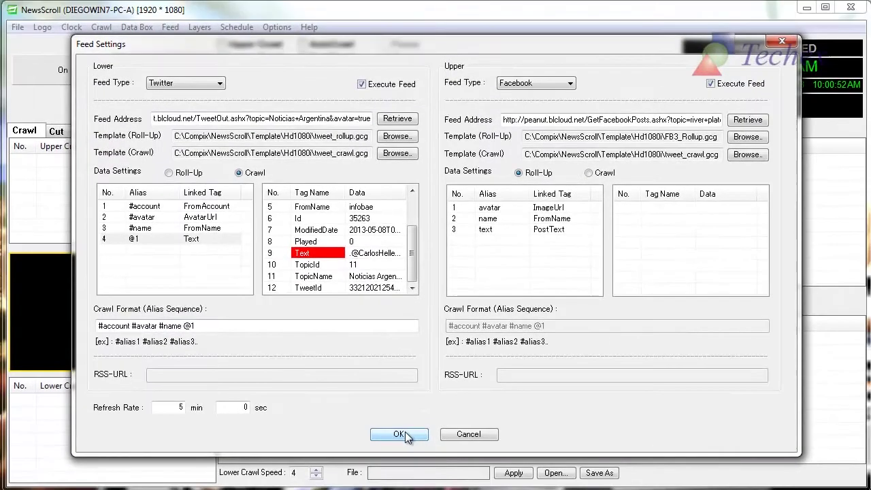
pyautogui.click(408, 443)
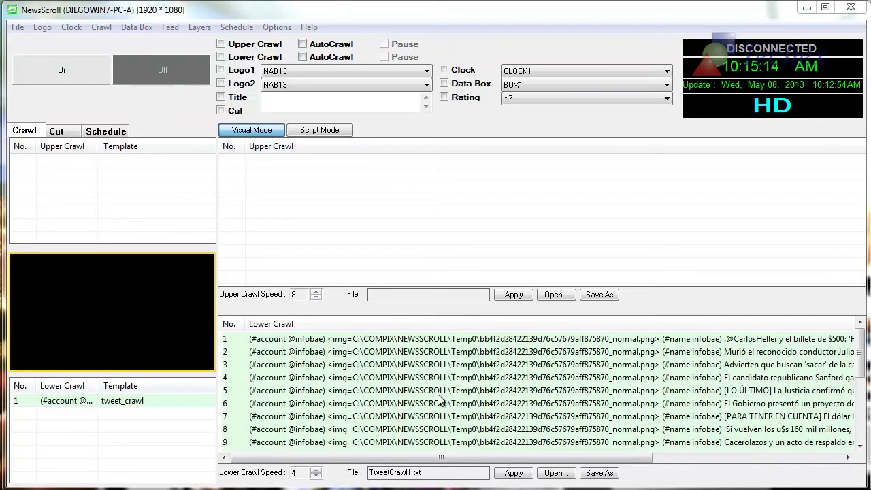
# Step: Enable the Lower Crawl layer for output with the loaded tweet crawl
pyautogui.click(223, 57)
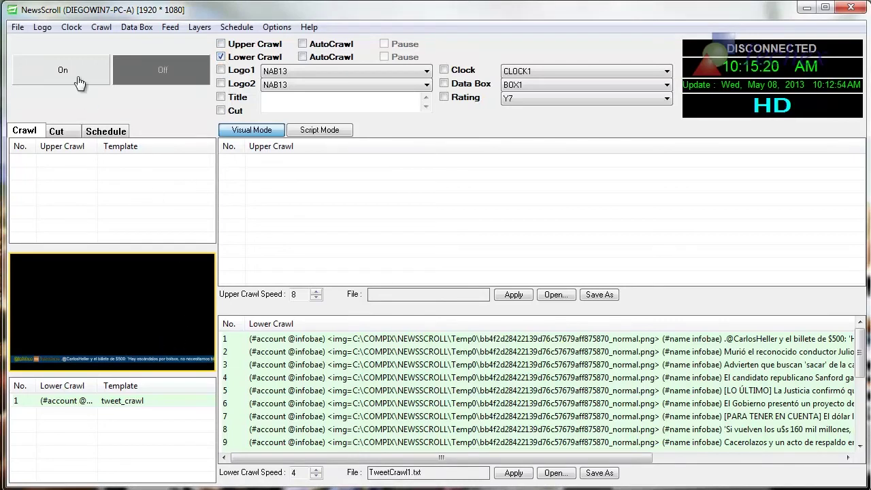